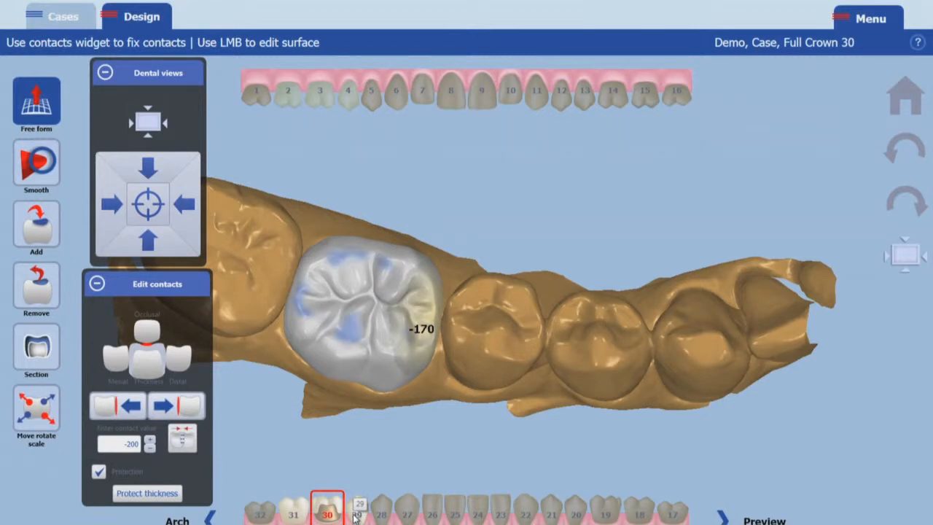
Examine the tooth 30 crown and its neighbouring teeth from the occlusal, lingual, buccal, mesial and distal views
click(357, 512)
click(362, 512)
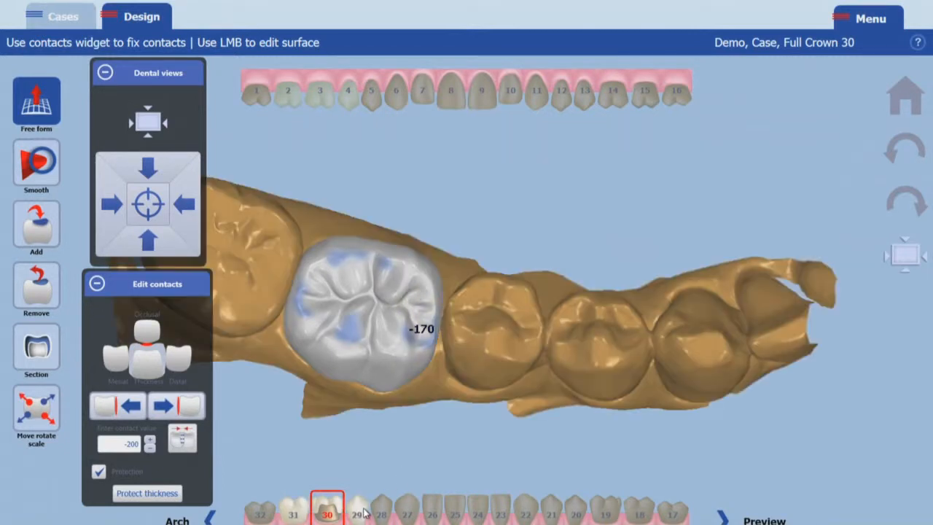
right_drag(476, 297, 437, 160)
click(336, 501)
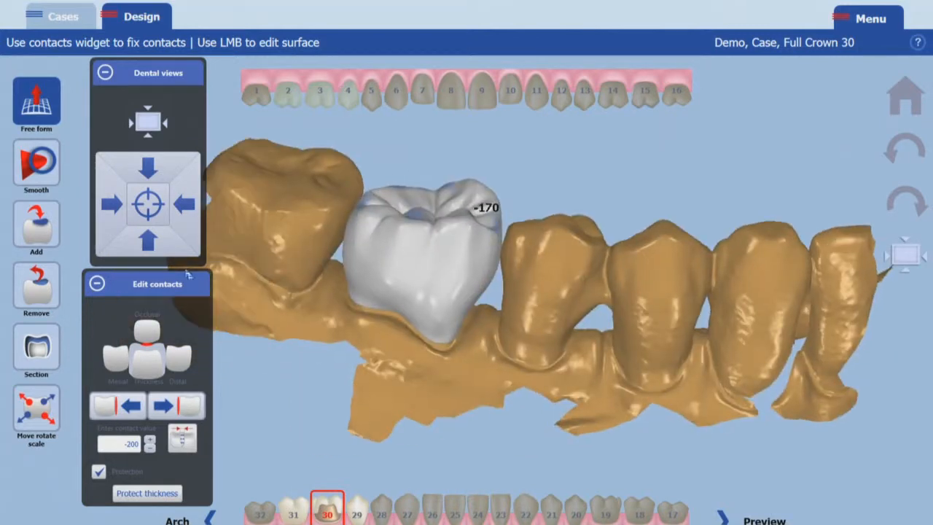
click(144, 212)
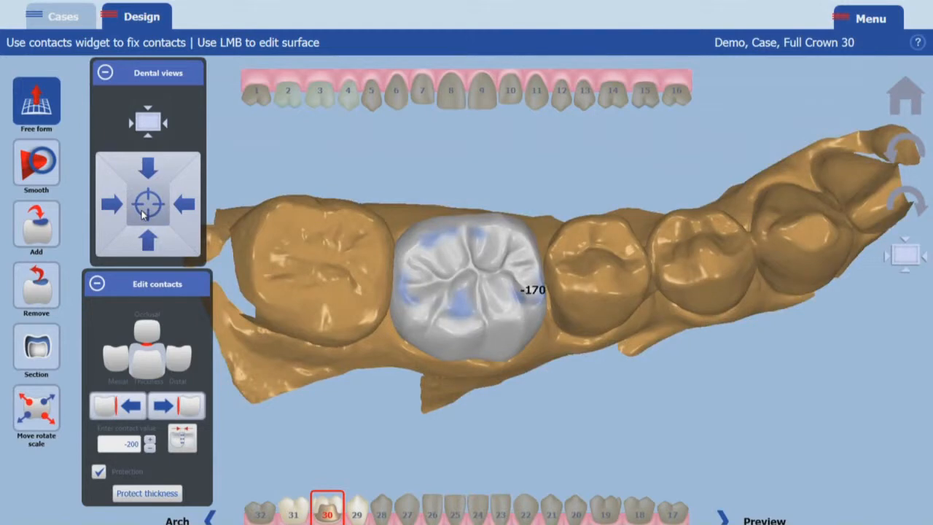
click(145, 175)
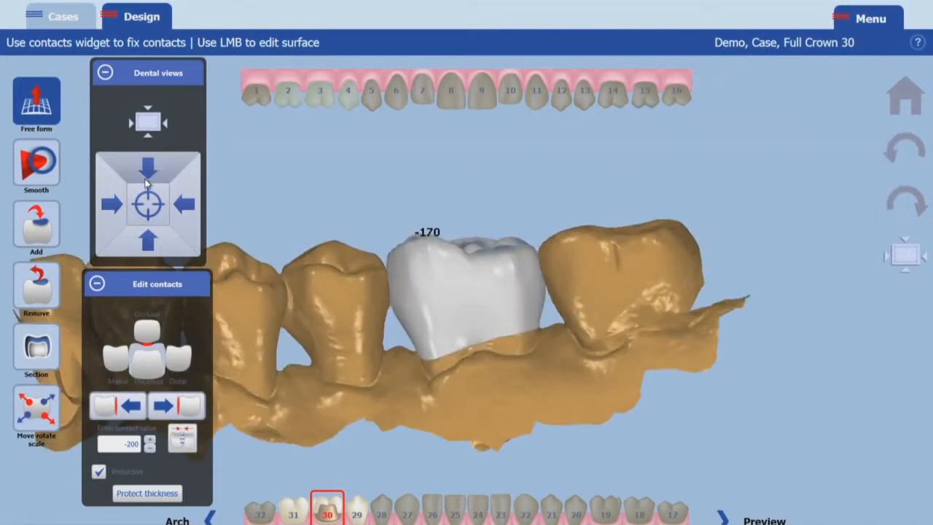
click(185, 203)
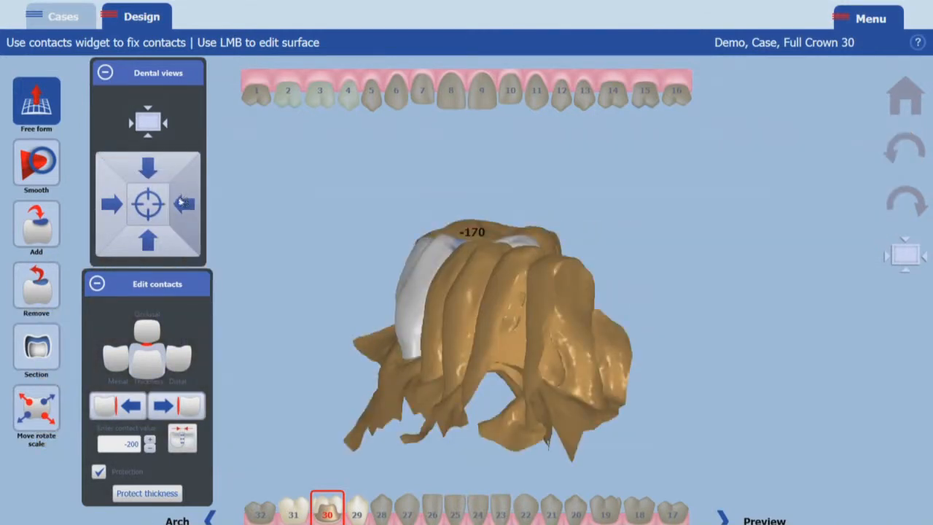
click(113, 204)
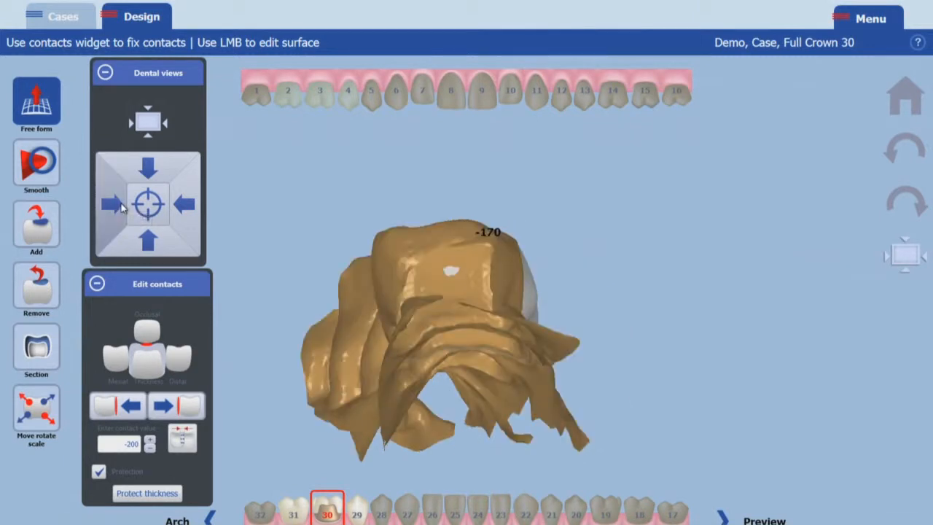
click(149, 241)
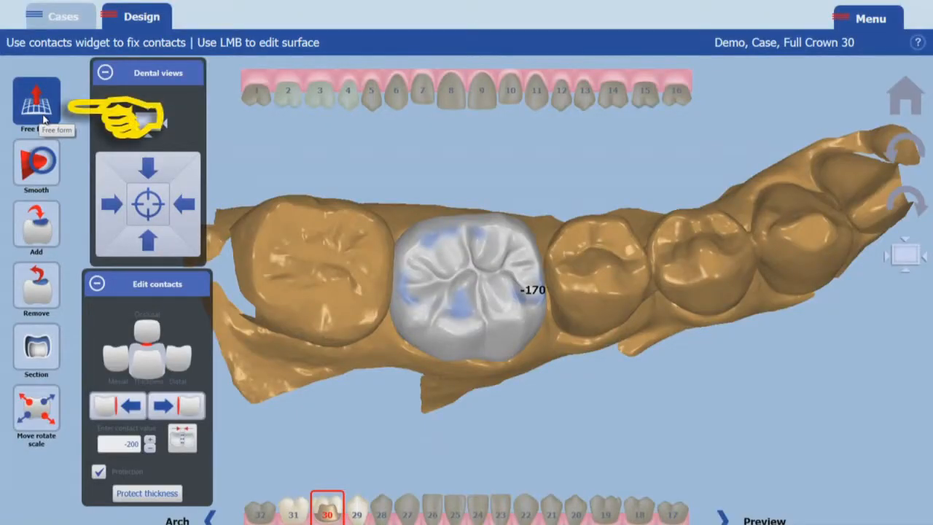
Lower the mesiolingual cusp of the crown slightly with Free form
right_drag(314, 328, 298, 220)
middle_drag(298, 221, 307, 297)
scroll(523, 207, up, 4)
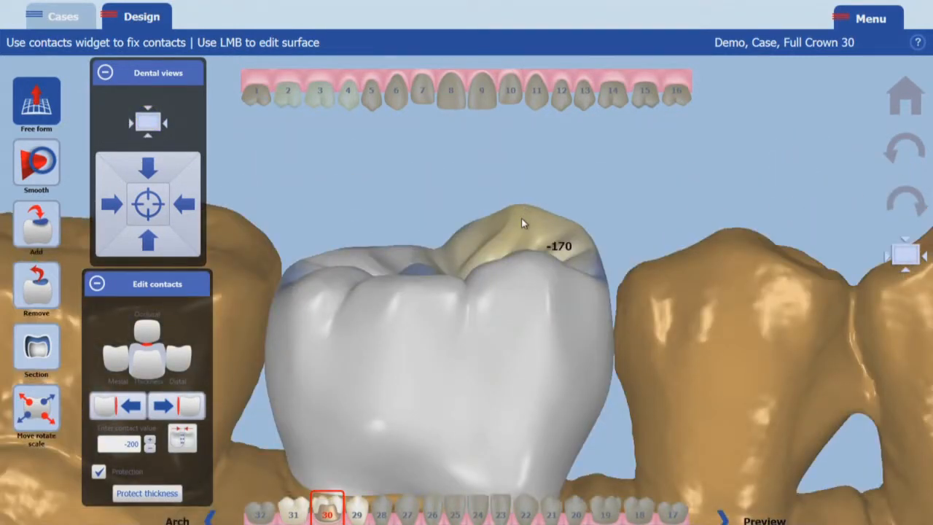
drag(522, 223, 525, 244)
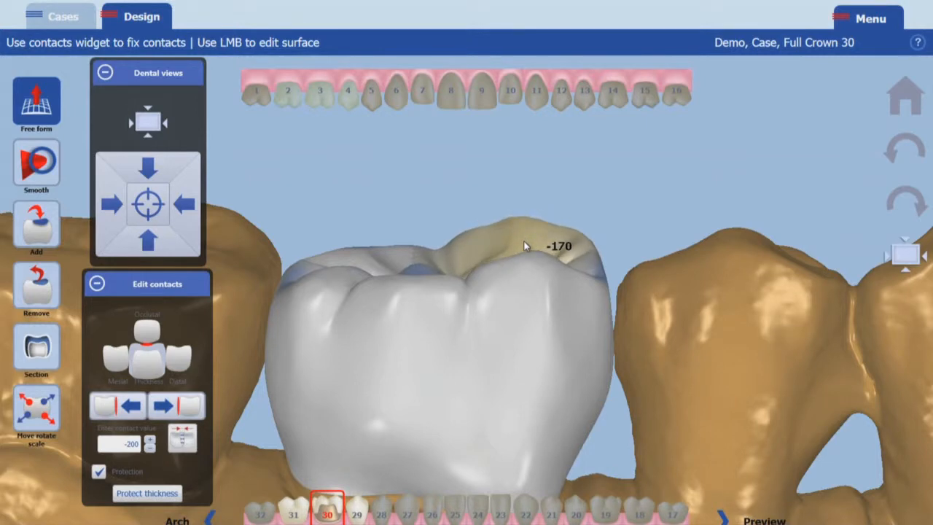
Reshape the upper mesial part of the crown's lingual surface toward the gum line with Free form
right_drag(449, 328, 464, 346)
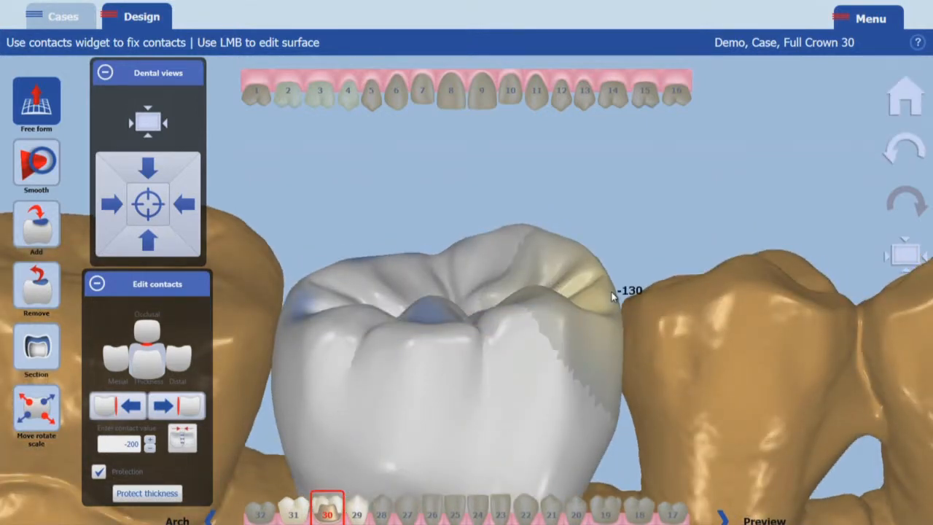
click(150, 244)
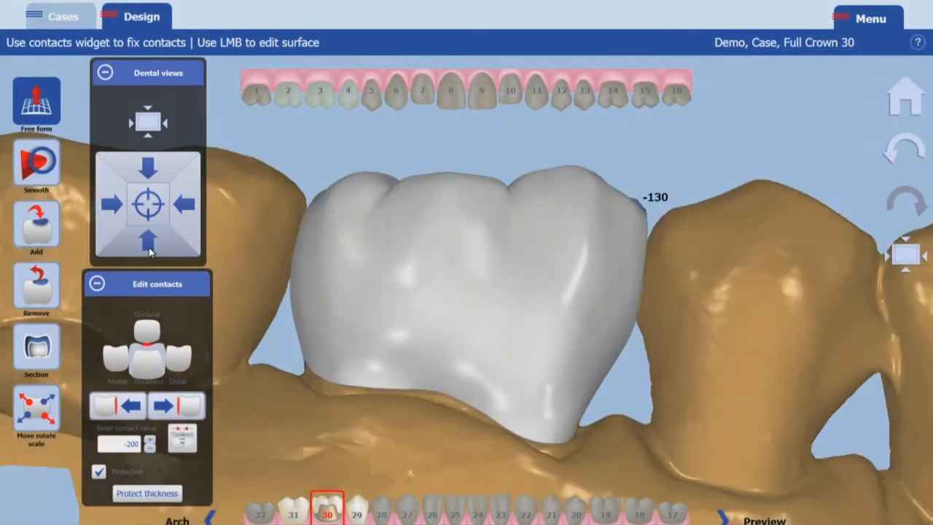
click(153, 182)
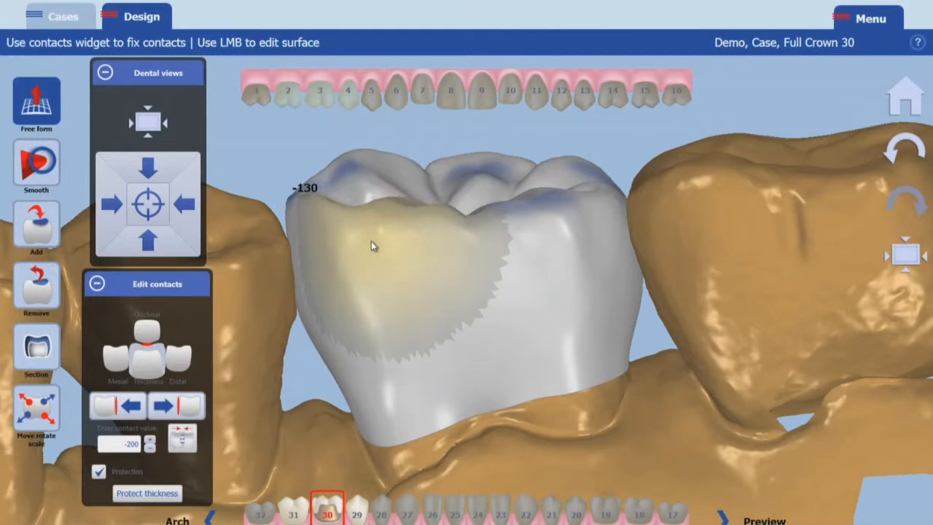
drag(303, 205, 301, 237)
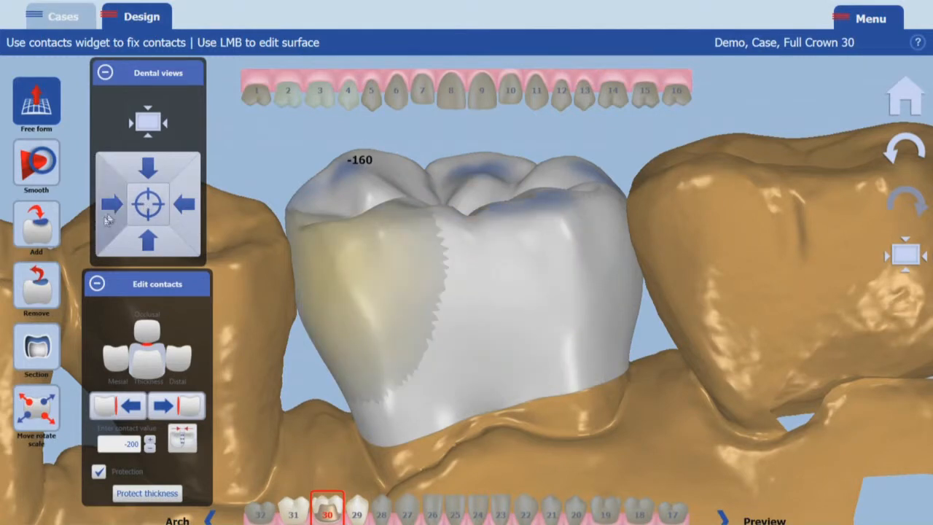
Scale the crown slightly on its lingual and distal sides with Move rotate scale
click(37, 409)
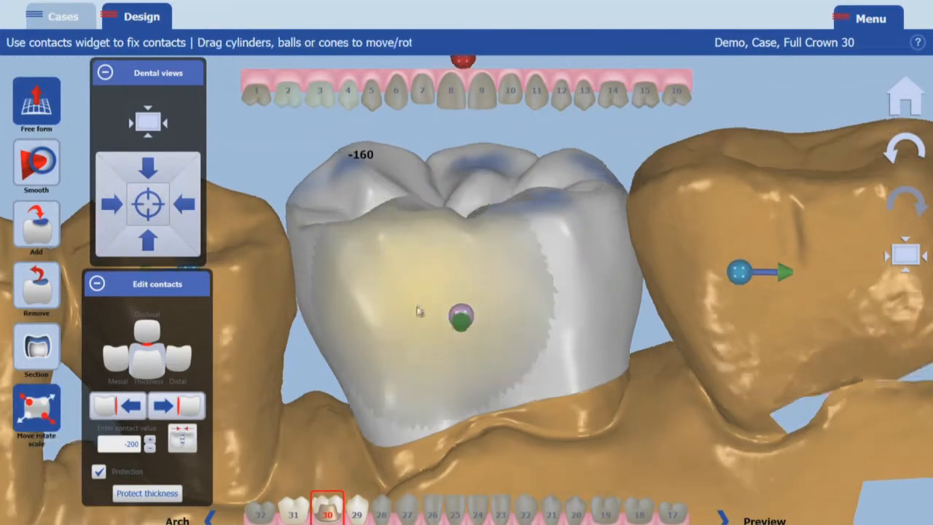
scroll(417, 310, down, 5)
right_drag(442, 302, 452, 359)
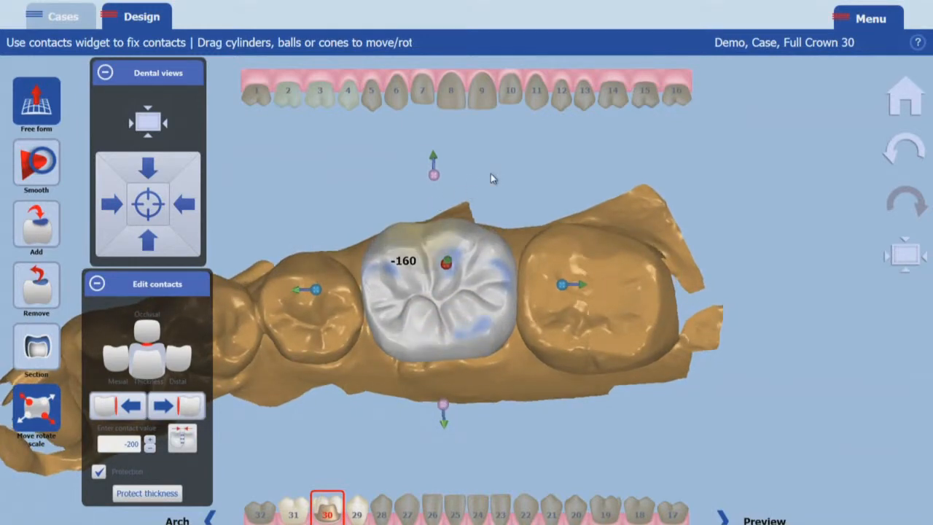
scroll(502, 210, up, 3)
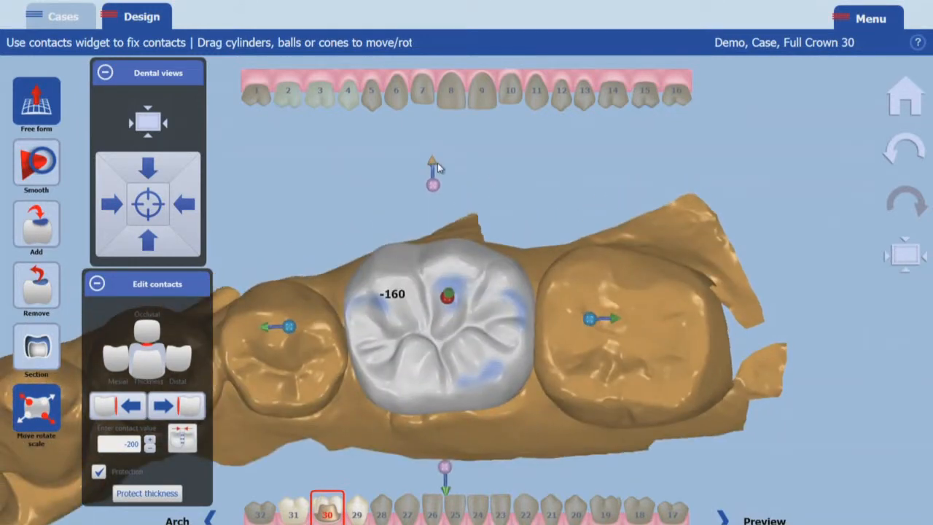
mouse_move(435, 162)
mouse_down()
mouse_move(435, 151)
mouse_move(450, 166)
mouse_up()
drag(611, 316, 614, 317)
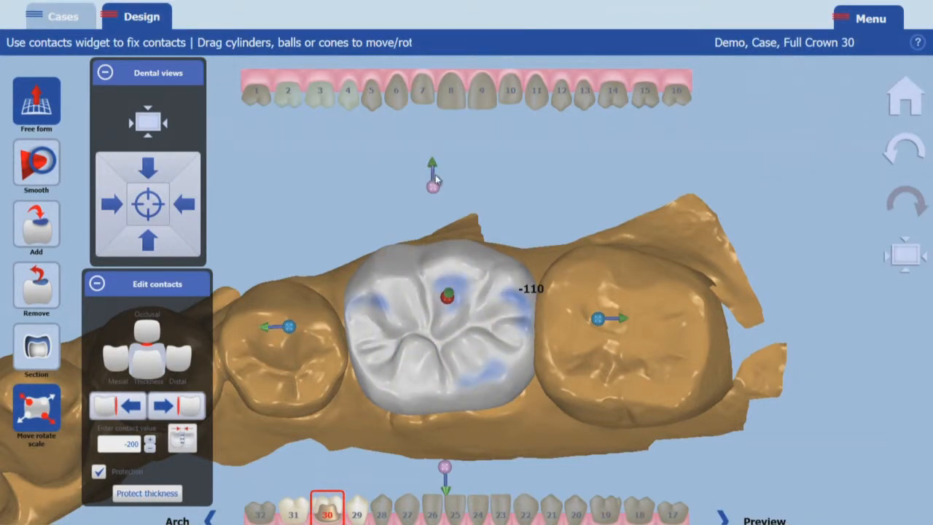
Shift the crown slightly in the buccolingual and mesial directions and rotate it about its vertical axis
mouse_move(433, 173)
mouse_down()
mouse_move(438, 183)
mouse_move(438, 174)
mouse_up()
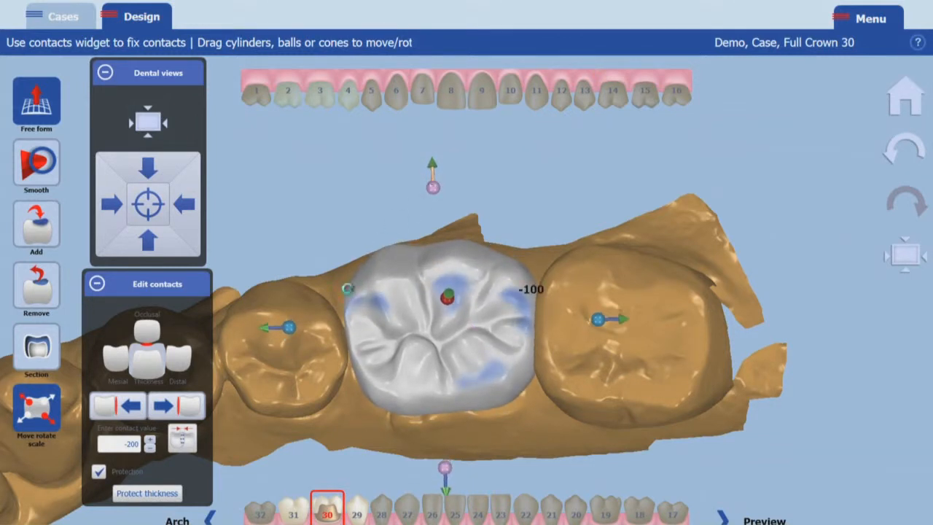
drag(278, 331, 274, 326)
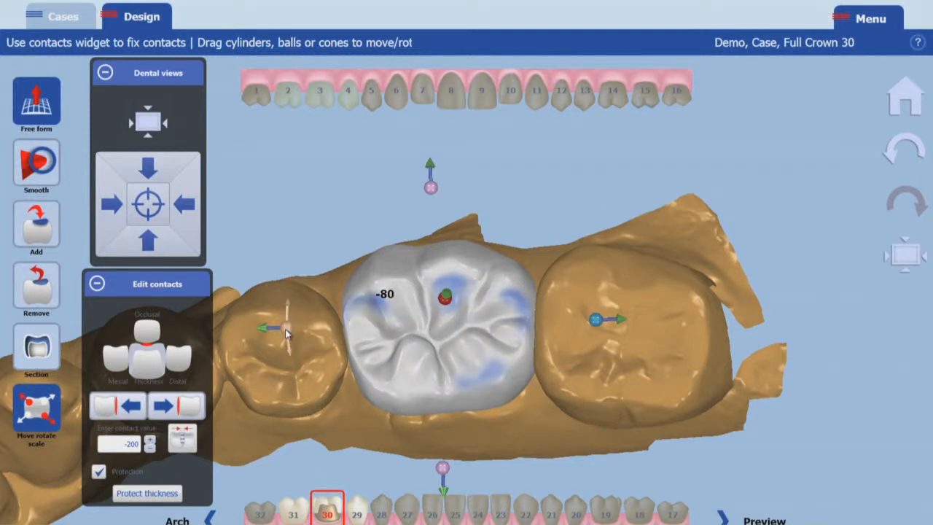
mouse_move(287, 332)
mouse_down()
mouse_move(295, 337)
mouse_move(298, 316)
mouse_move(302, 339)
mouse_move(305, 331)
mouse_up()
Tilt the crown slightly in the mesiodistal and buccolingual directions
right_drag(477, 379, 473, 293)
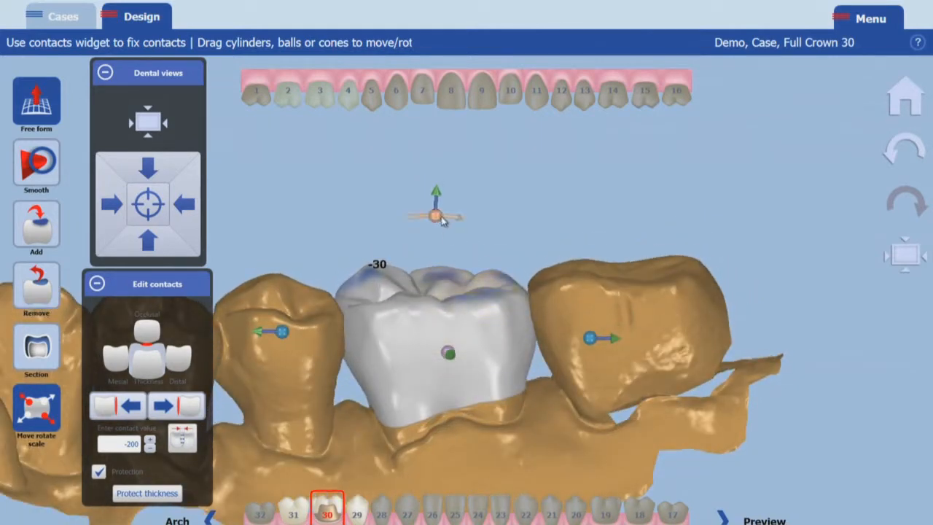
mouse_move(441, 216)
mouse_down()
mouse_move(450, 217)
mouse_move(439, 215)
mouse_up()
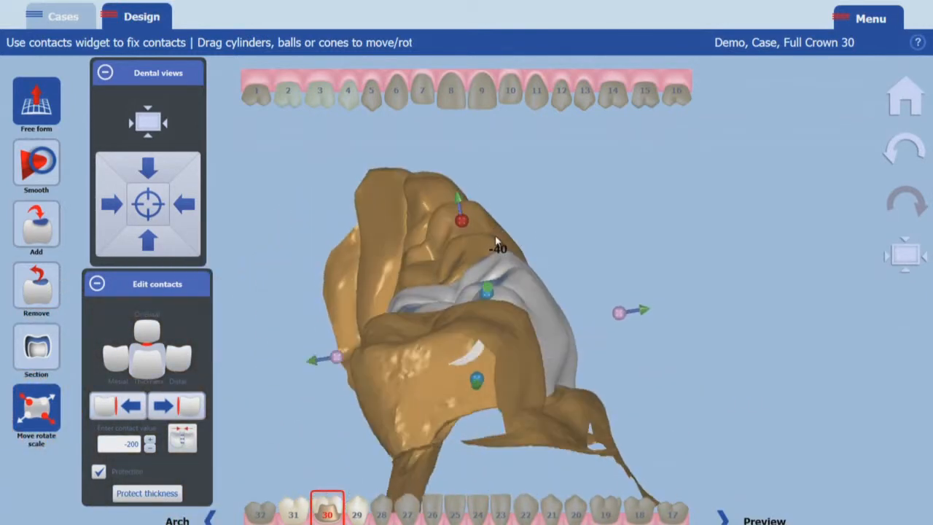
mouse_move(475, 213)
mouse_down()
mouse_move(464, 212)
mouse_move(488, 221)
mouse_move(486, 212)
mouse_move(511, 211)
mouse_move(480, 215)
mouse_up()
Scale the crown's height upward toward the opposing teeth
right_drag(430, 334, 581, 340)
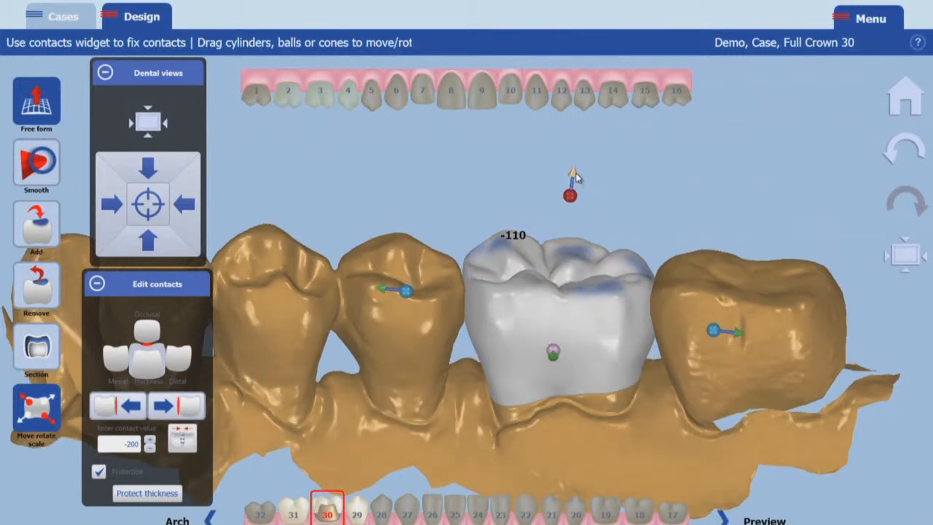
drag(576, 173, 577, 169)
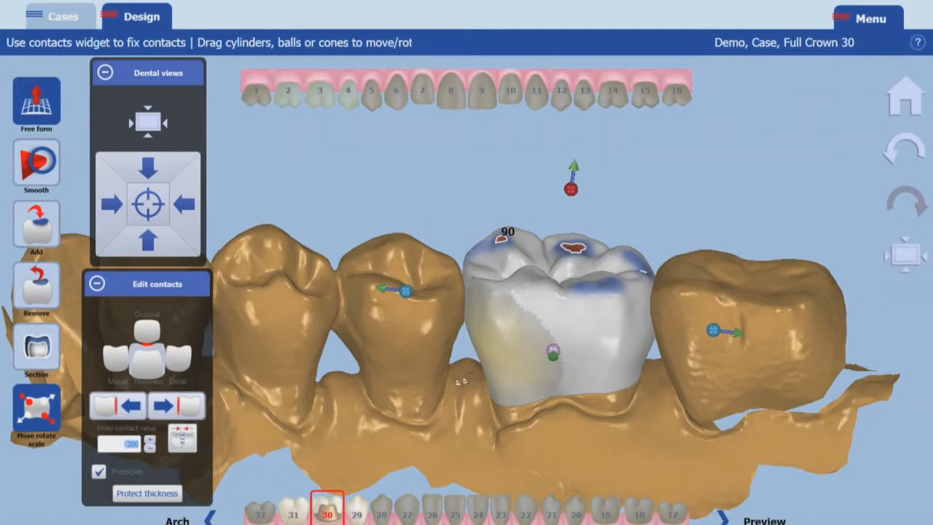
right_drag(423, 421, 425, 432)
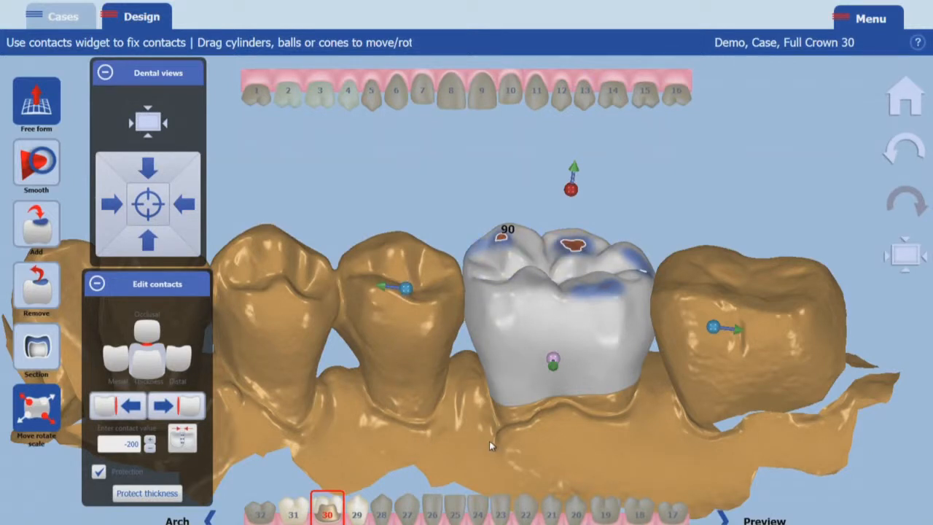
Show the opposing upper teeth to check the crown's occlusal contacts, and hide them again
right_drag(476, 150, 475, 192)
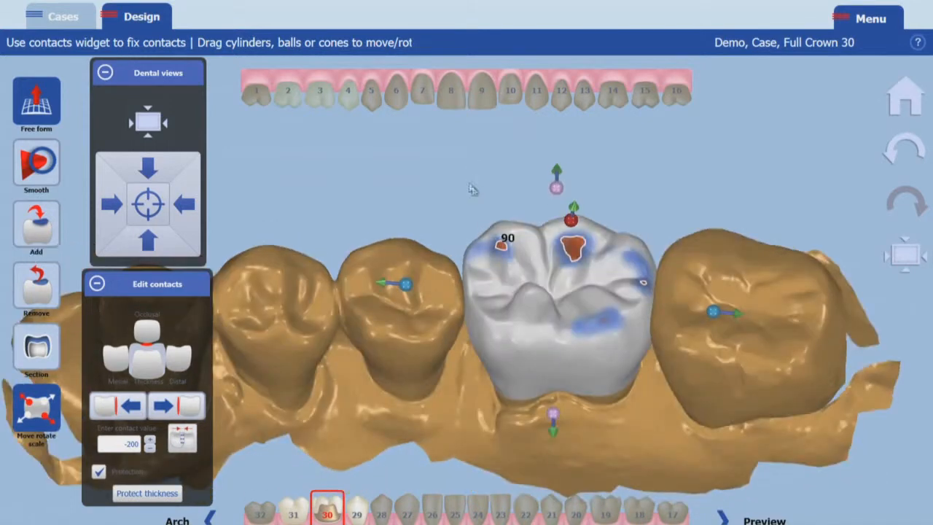
click(316, 97)
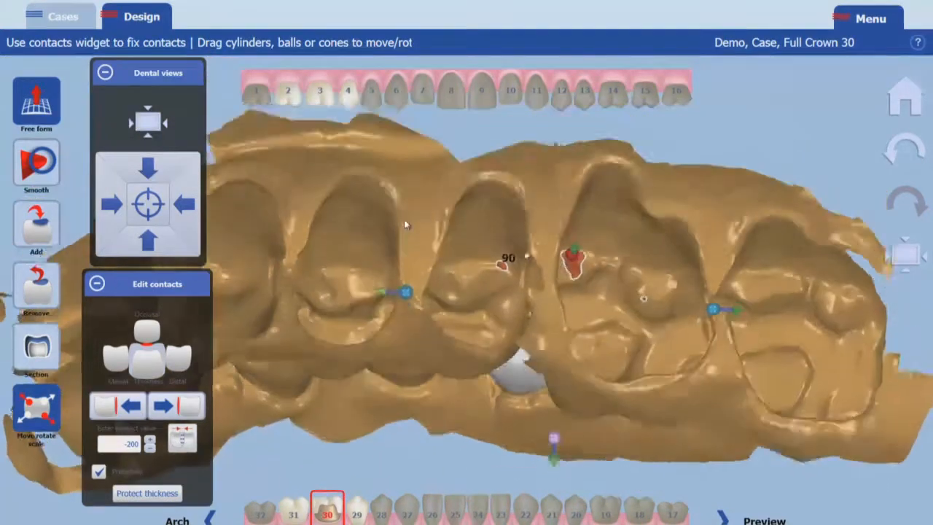
right_drag(404, 218, 404, 197)
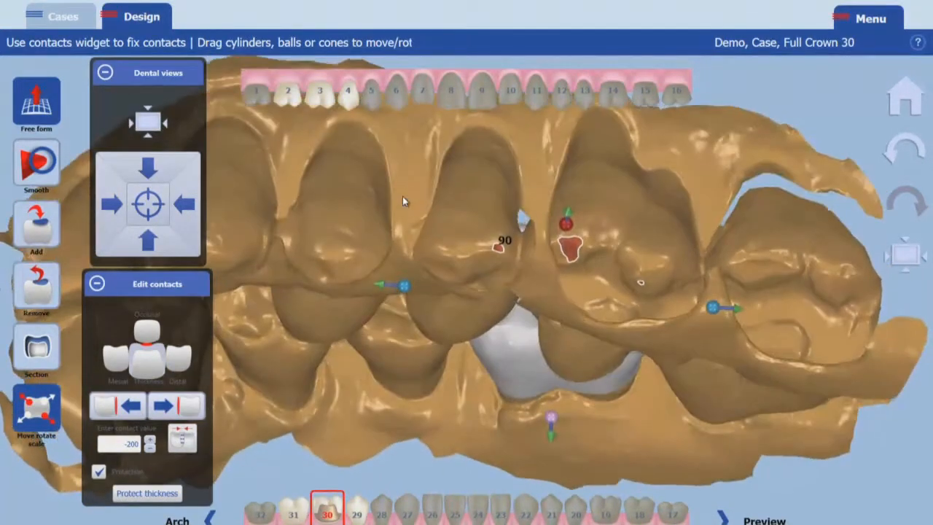
click(318, 94)
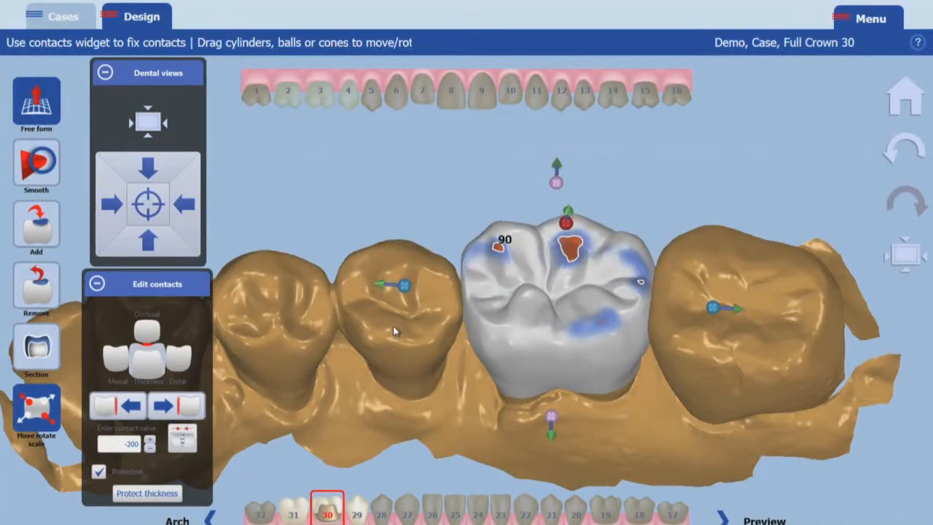
Fix the crown's occlusal contacts to a contact value of -200
right_drag(393, 325, 399, 316)
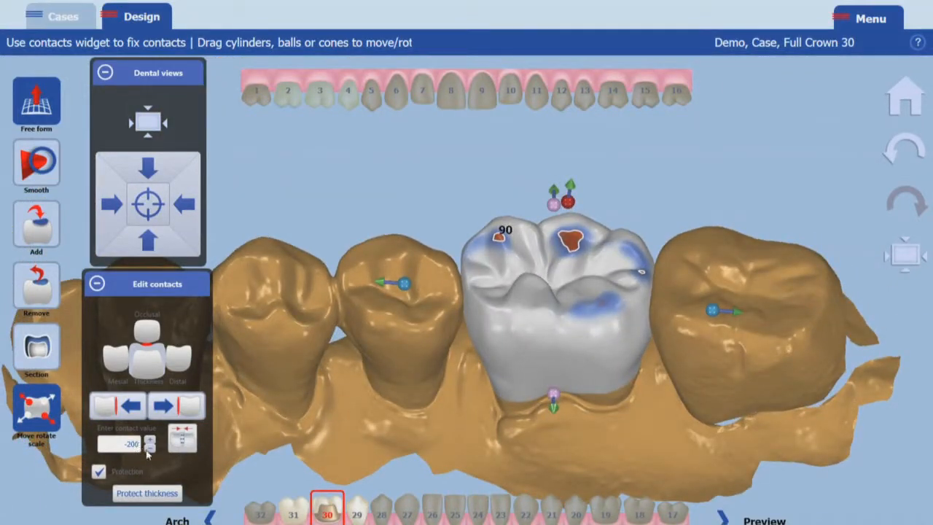
click(151, 447)
click(183, 442)
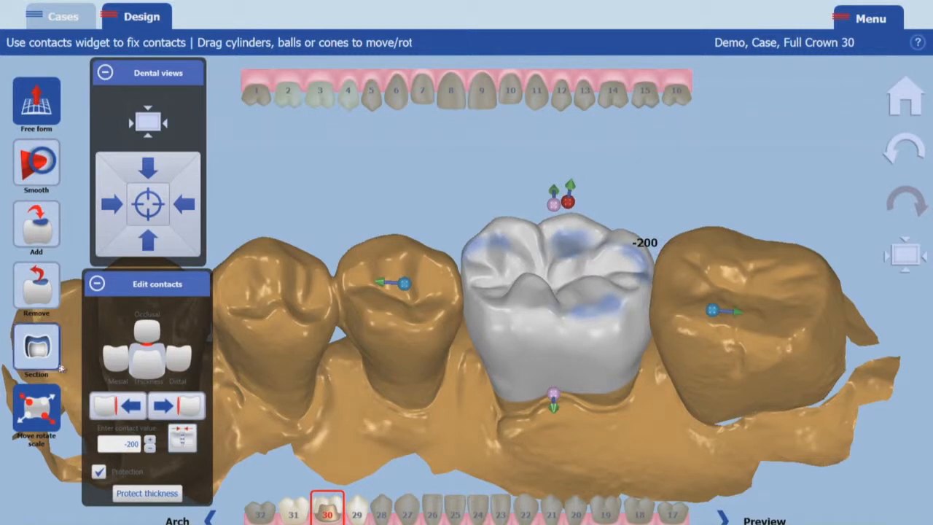
Select the mesial and distal contacts instead of the occlusal one and fix them to a contact value of 50
click(121, 358)
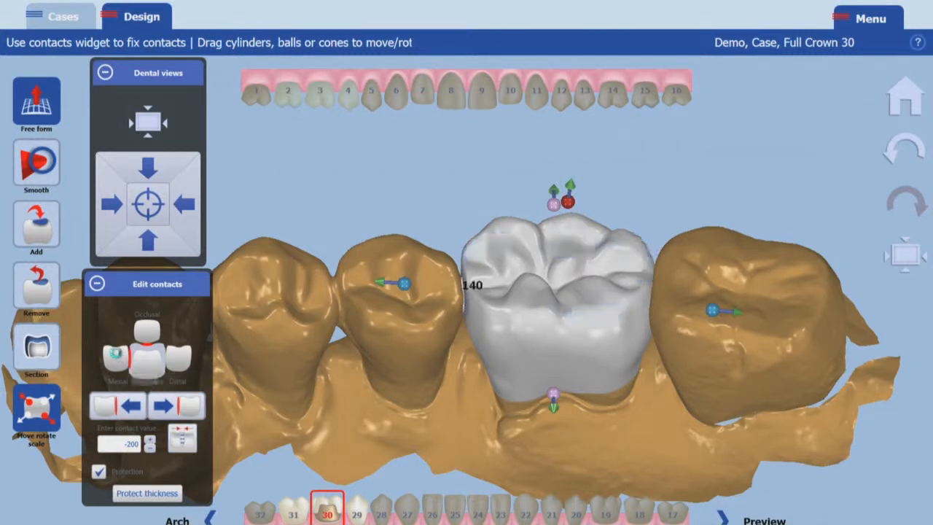
click(150, 440)
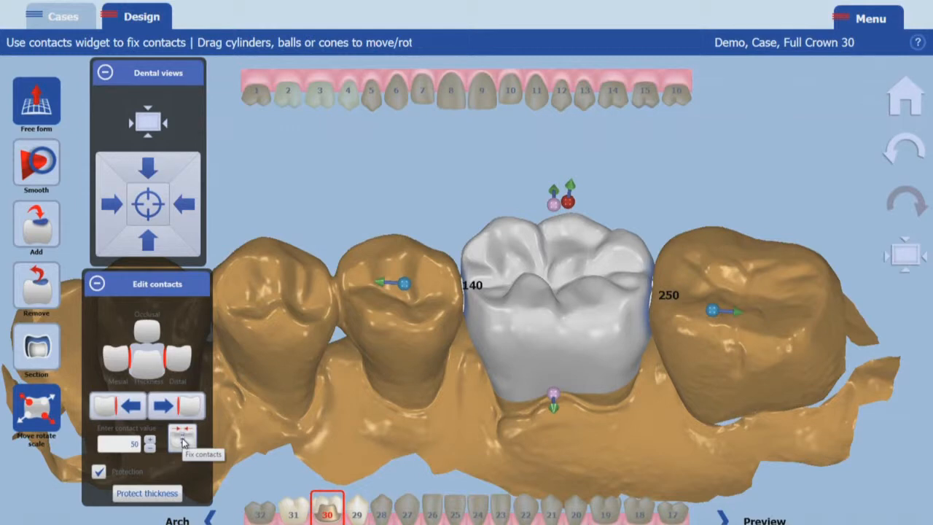
click(182, 441)
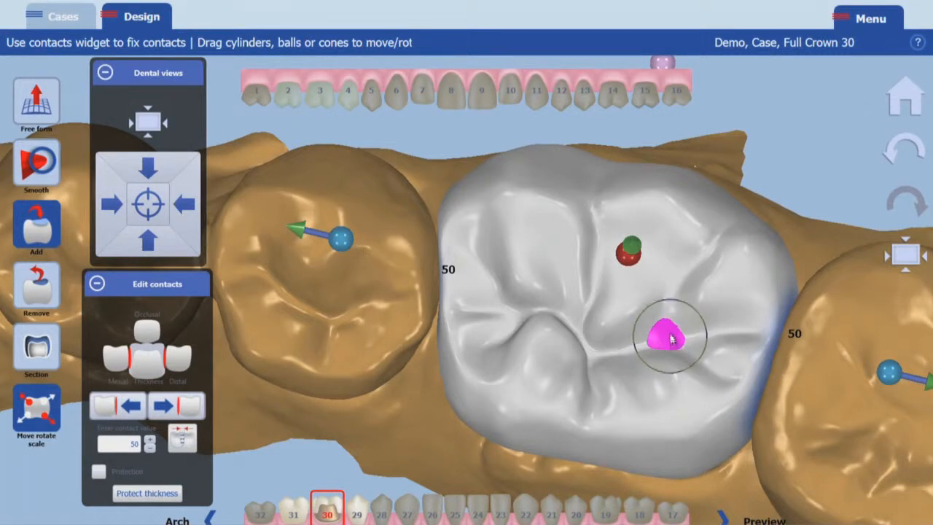
Try adding material to a small area of the crown's distal groove, and undo the addition
mouse_move(677, 350)
mouse_down()
mouse_move(661, 331)
mouse_move(689, 343)
mouse_move(677, 354)
mouse_move(656, 329)
mouse_move(676, 340)
mouse_up()
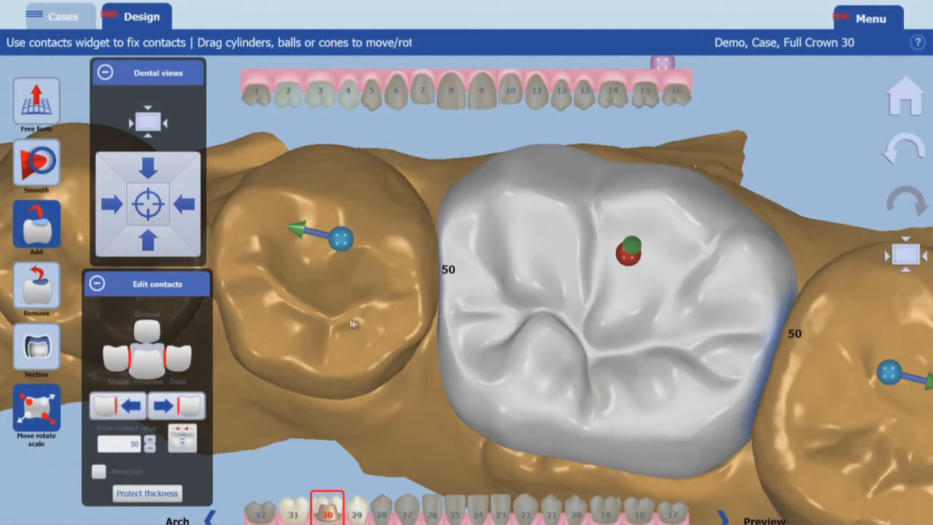
click(889, 162)
Smooth a small area of the crown's distal groove with the Smooth tool
click(38, 167)
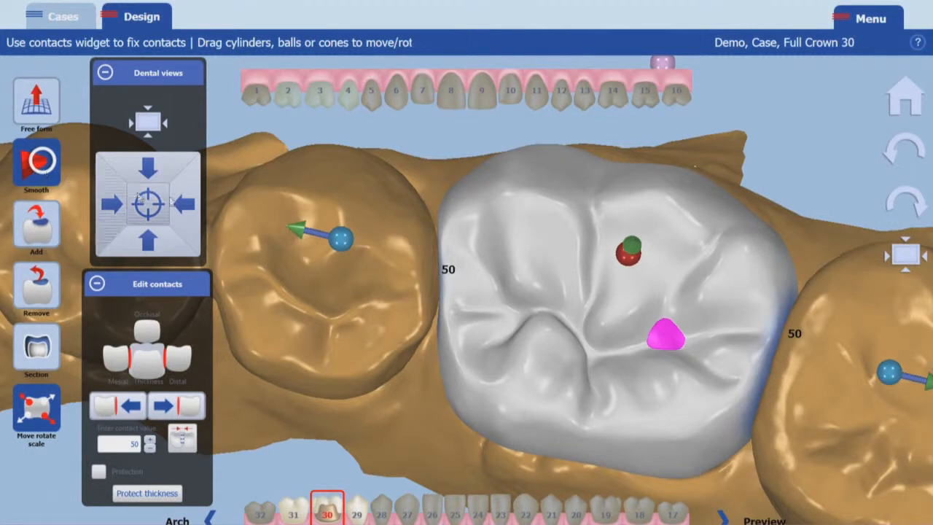
mouse_move(665, 338)
mouse_down()
mouse_move(670, 342)
mouse_move(669, 335)
mouse_up()
right_drag(590, 383, 576, 342)
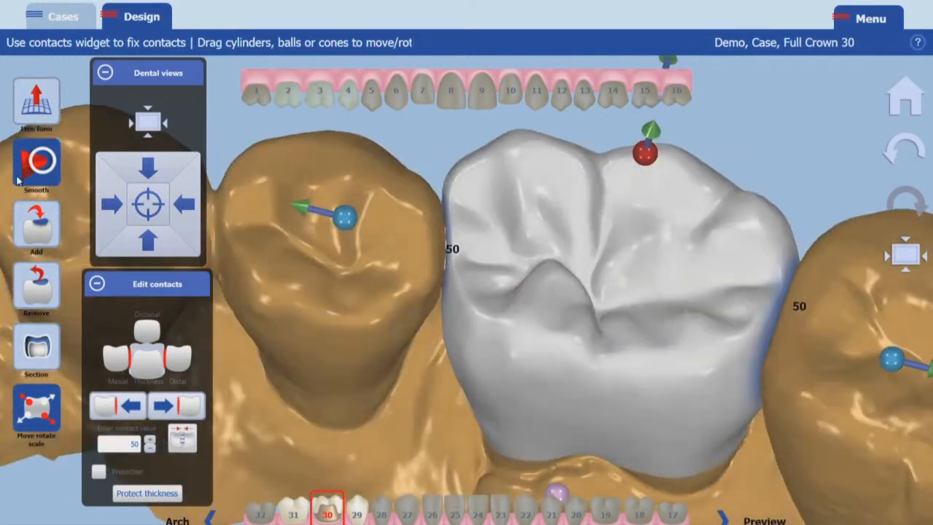
Remove a little material from the crown's central fossa with the Remove tool
click(37, 288)
click(593, 290)
right_drag(596, 294, 597, 306)
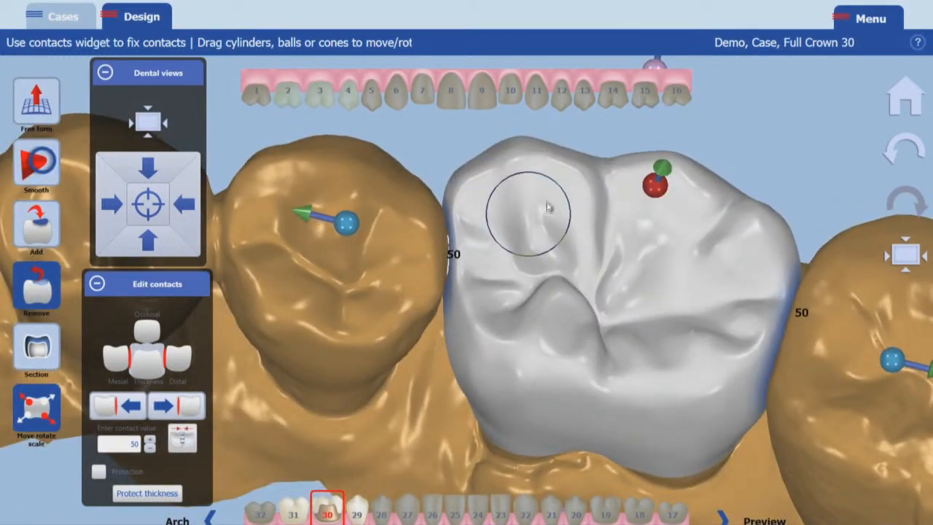
Inspect a cross-section through the mesial part of the crown's occlusal surface with the Section tool
right_drag(634, 318, 633, 285)
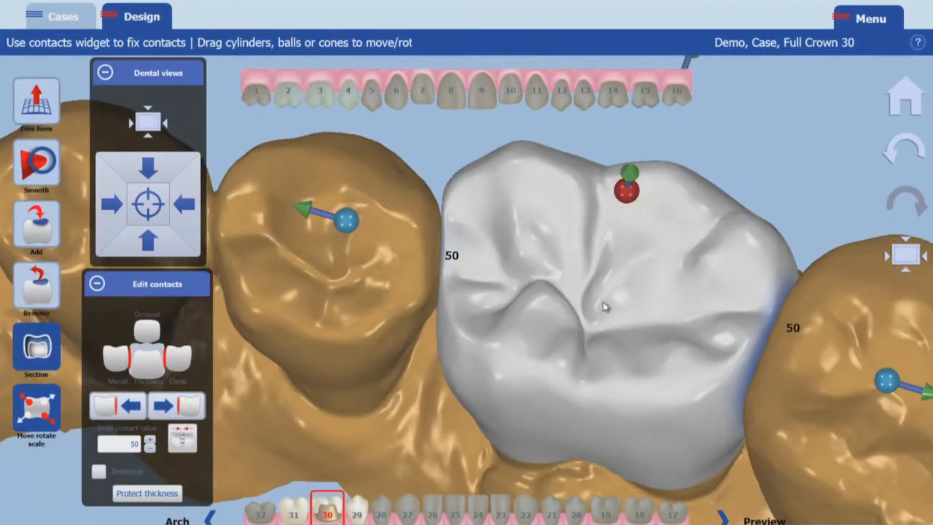
right_drag(630, 335, 600, 292)
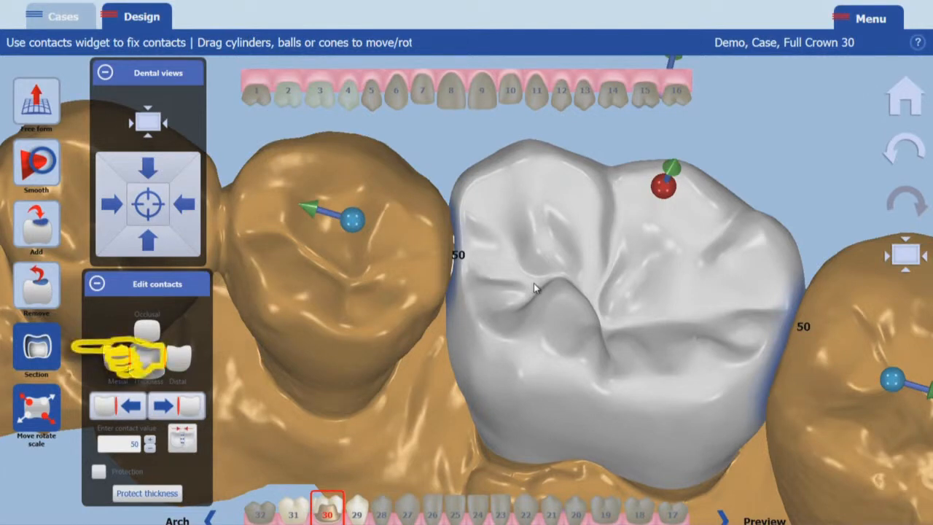
click(534, 283)
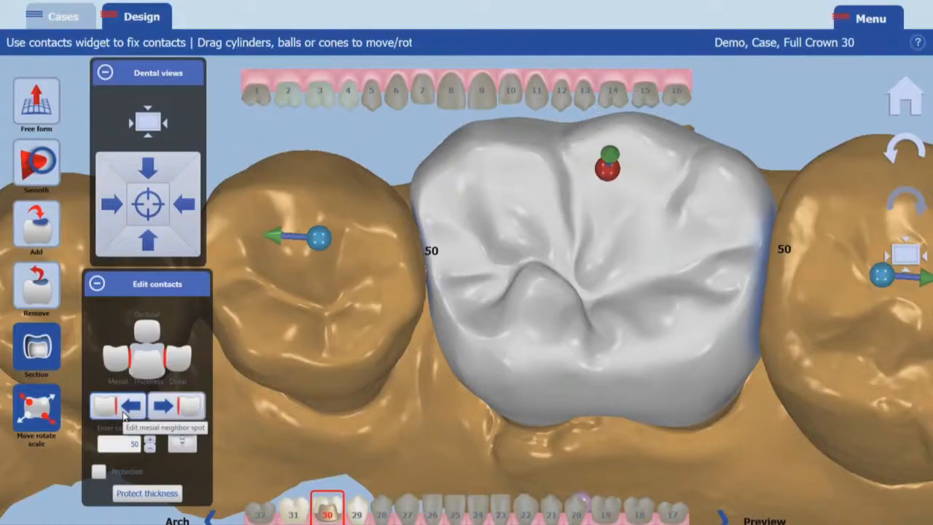
Reposition the mesial contact spot on the neighbouring tooth's contact surface and accept the new spot
click(200, 332)
click(131, 408)
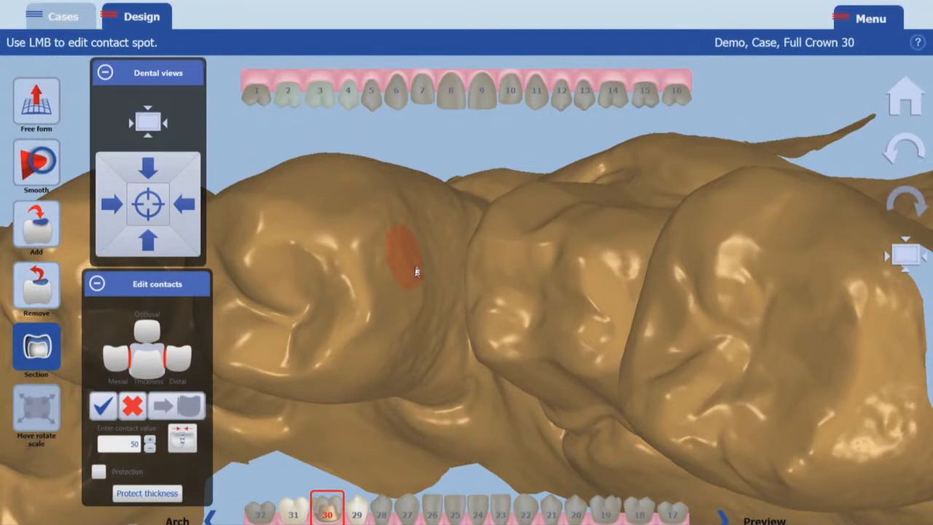
right_drag(408, 276, 400, 276)
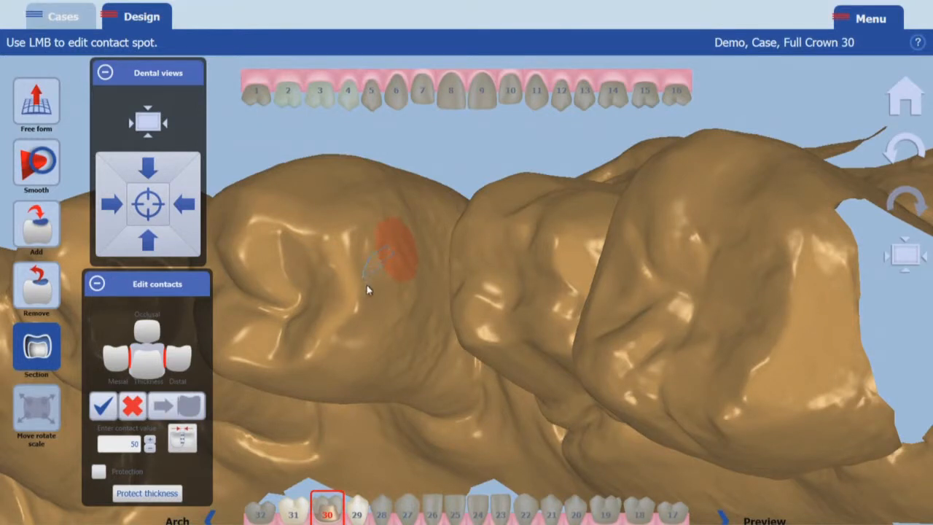
click(412, 257)
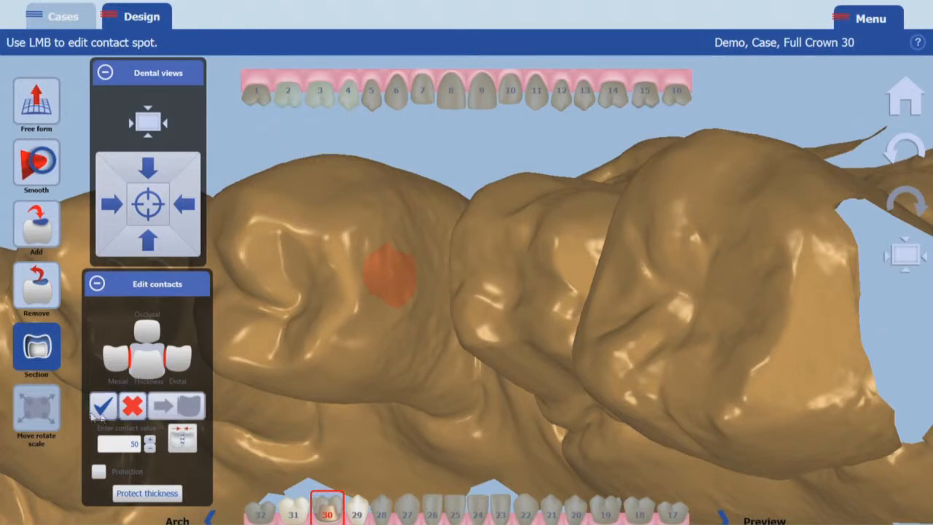
click(182, 434)
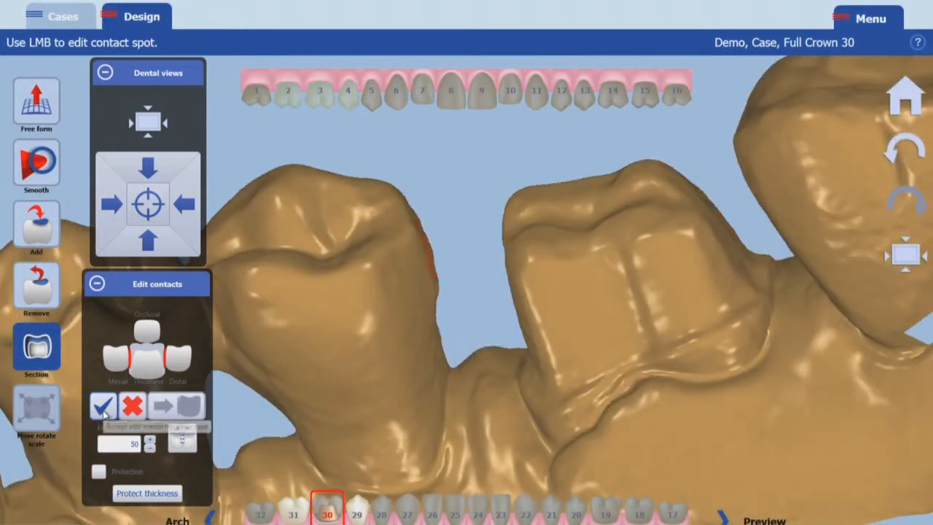
click(102, 411)
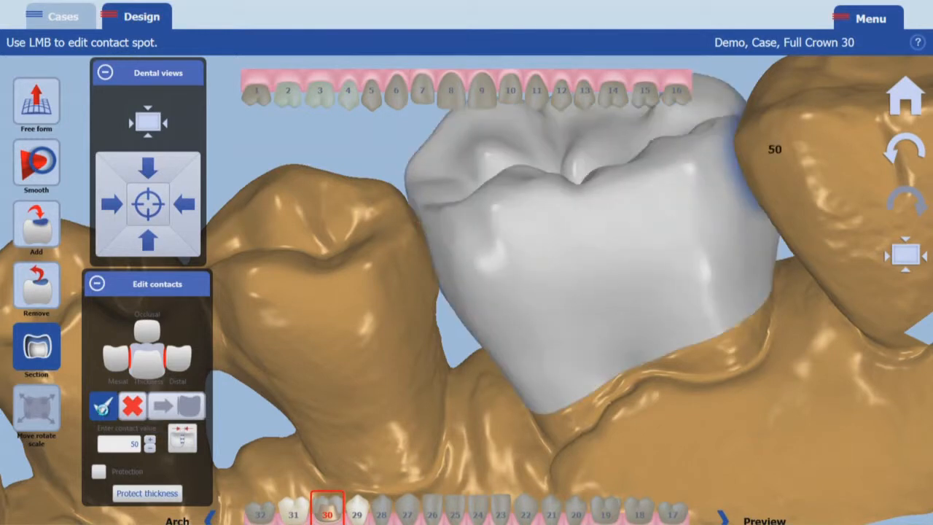
click(104, 410)
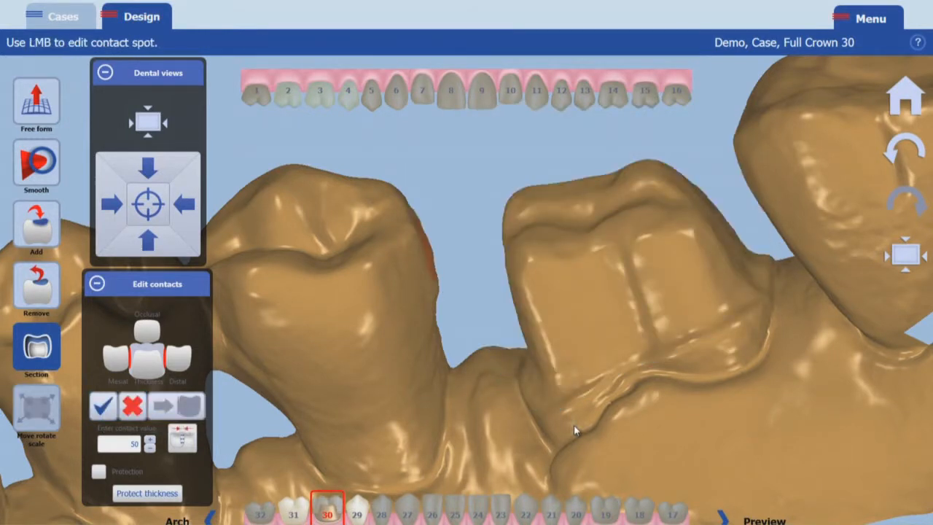
click(132, 407)
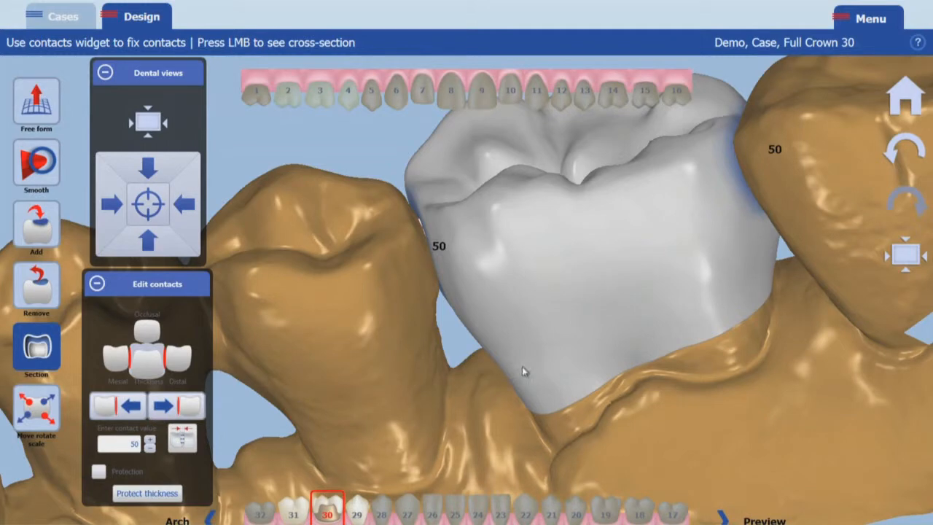
Fix the crown's mesial and distal contacts again using a contact value of 50
right_drag(522, 367, 524, 399)
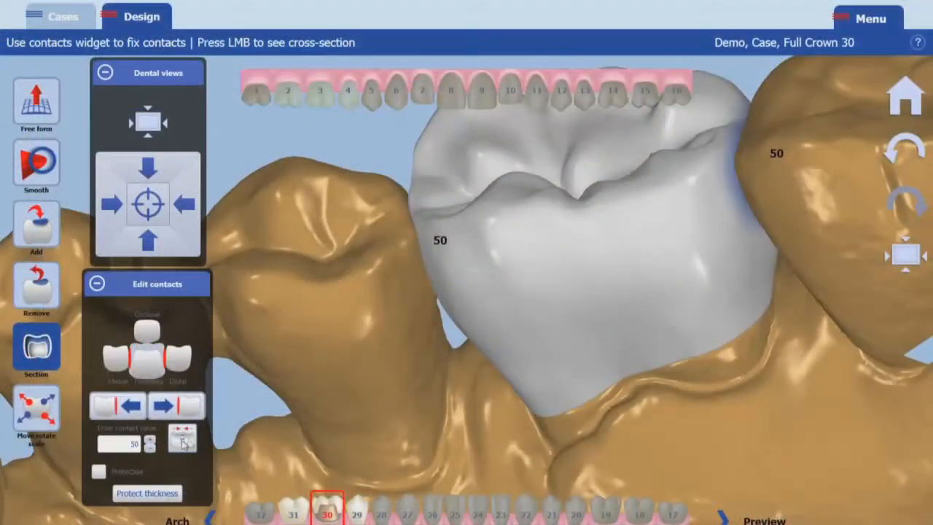
click(182, 441)
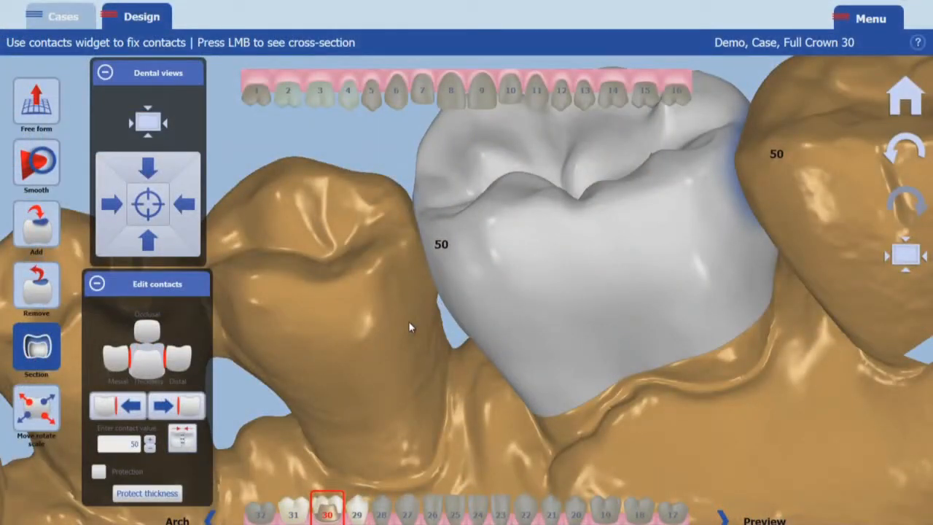
right_drag(412, 332, 416, 313)
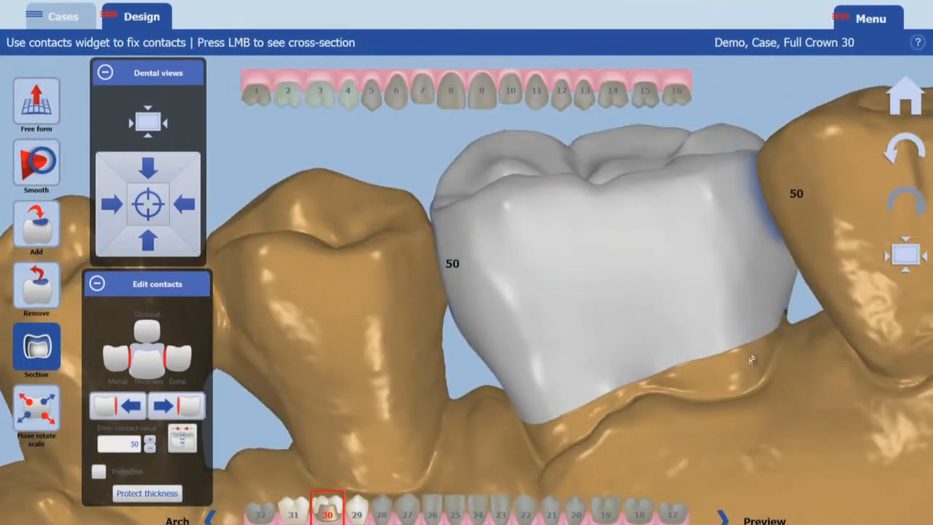
click(184, 446)
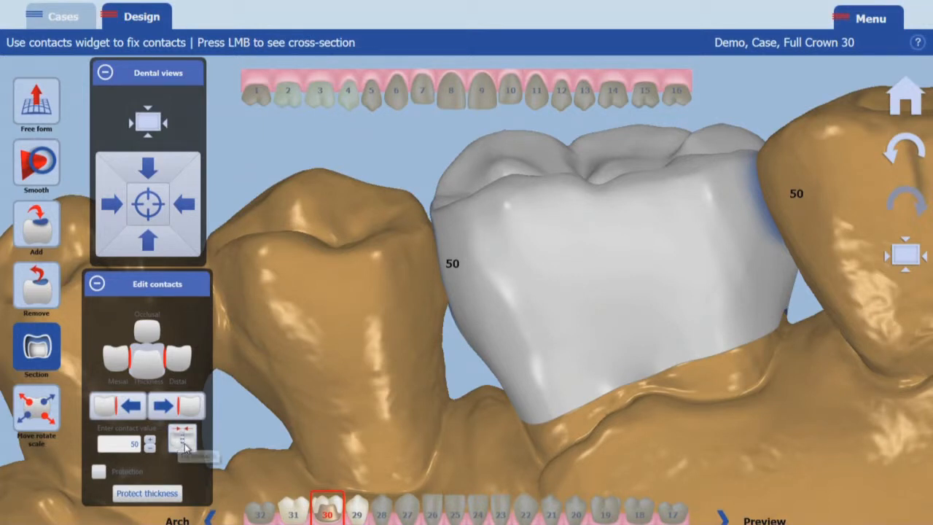